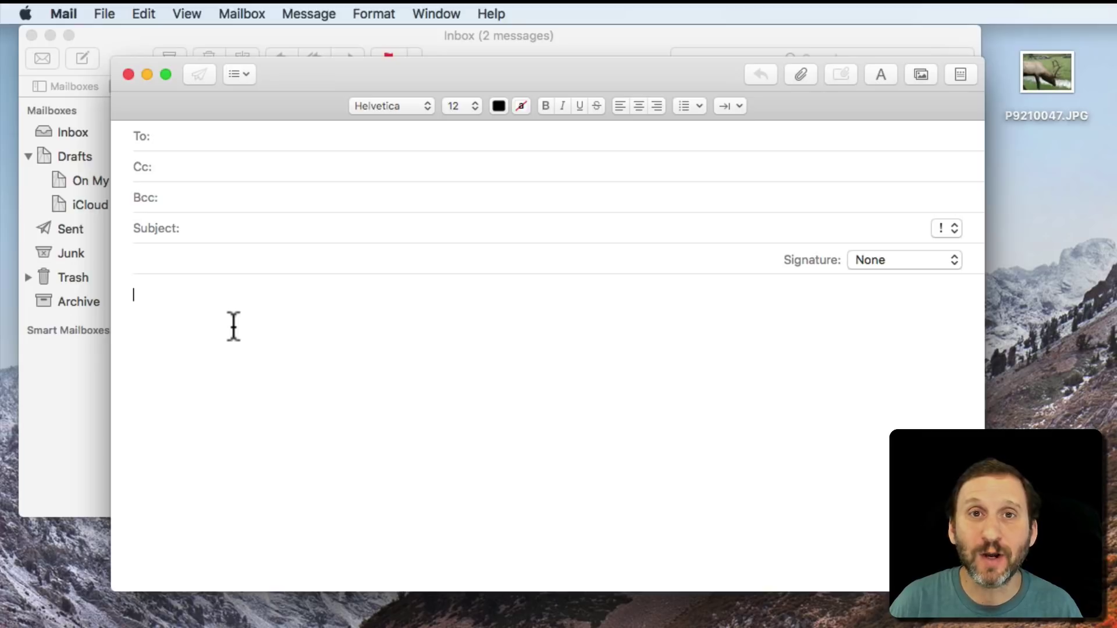
{"action": "type", "text": "Look at this picture!"}
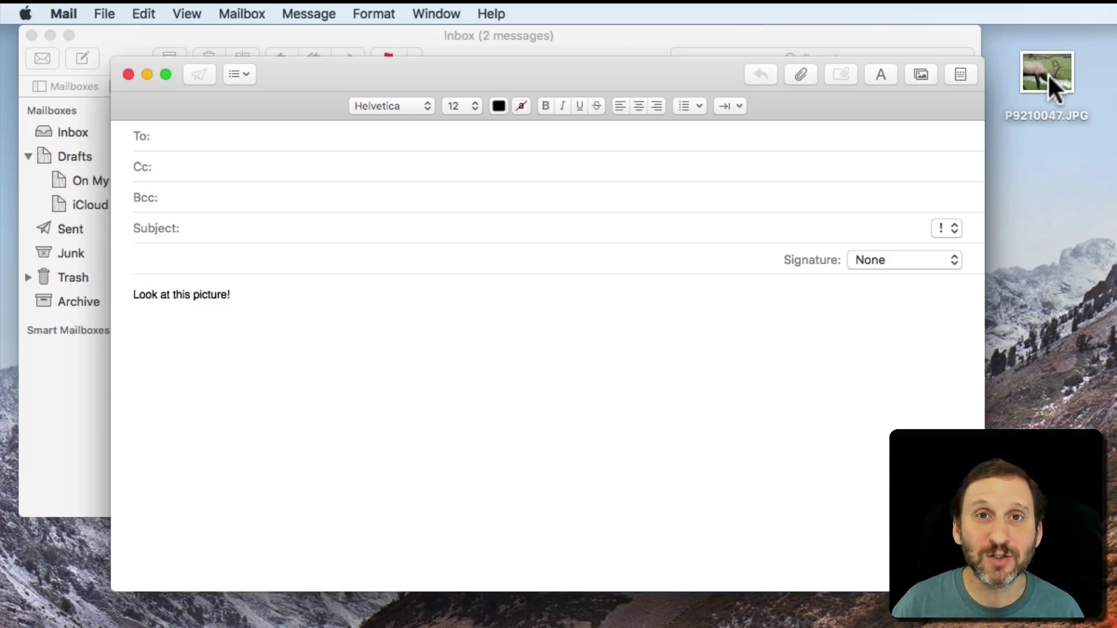
{"action": "left_click_drag", "start_coordinate": [1048, 73], "coordinate": [232, 354]}
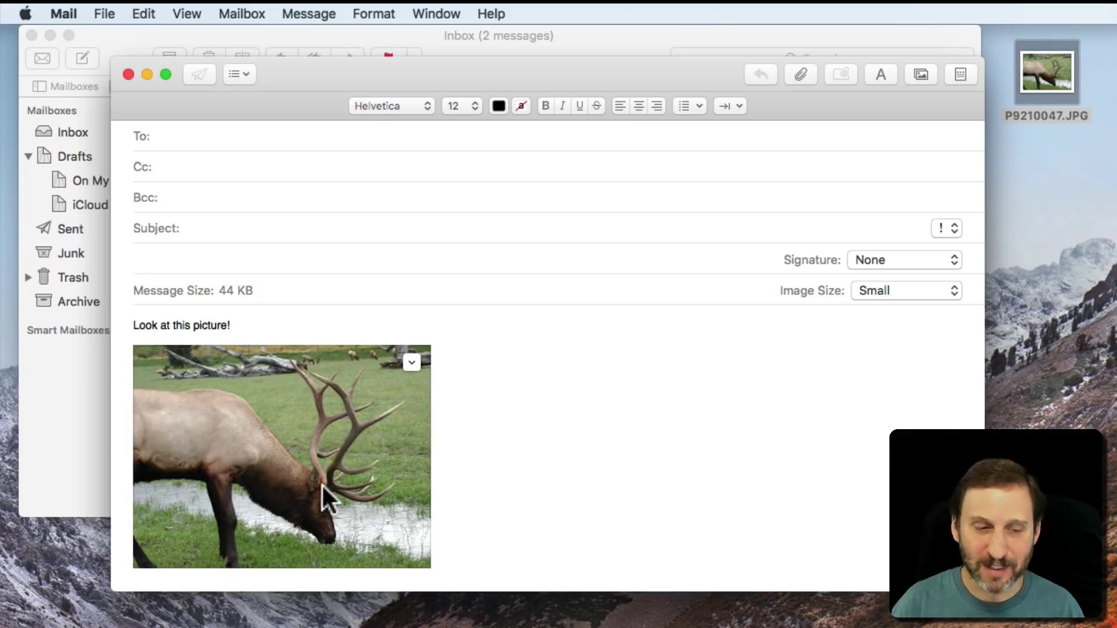
{"action": "left_click", "coordinate": [225, 581]}
{"action": "key", "text": "BackSpace"}
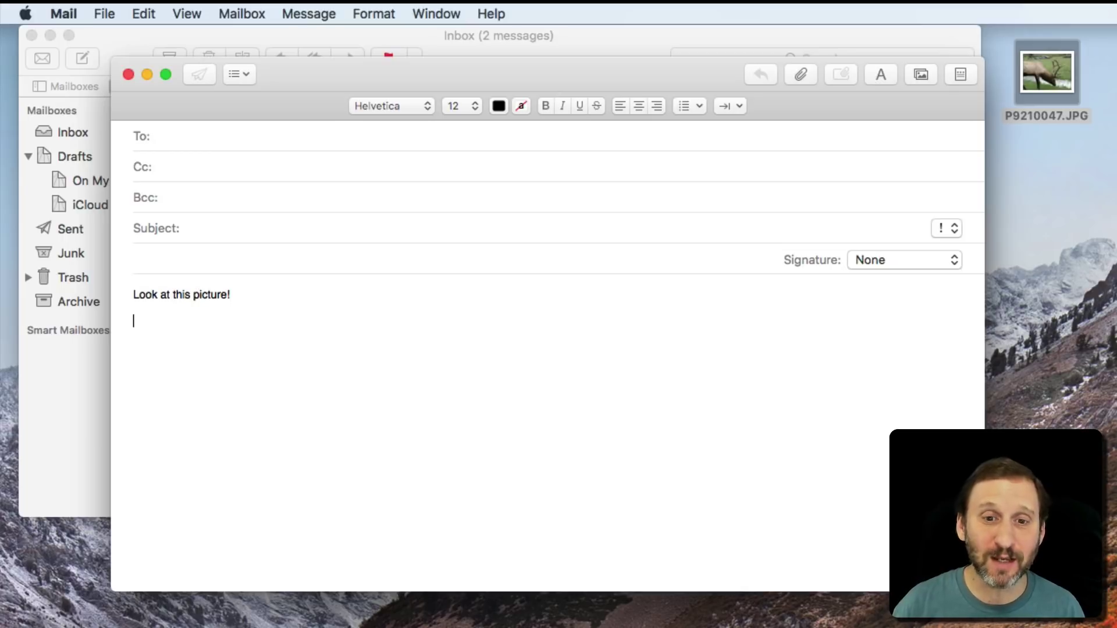
Step: Attach P9210047.JPG from the Desktop so the elk photo appears inline below the text
{"action": "left_click", "coordinate": [801, 74]}
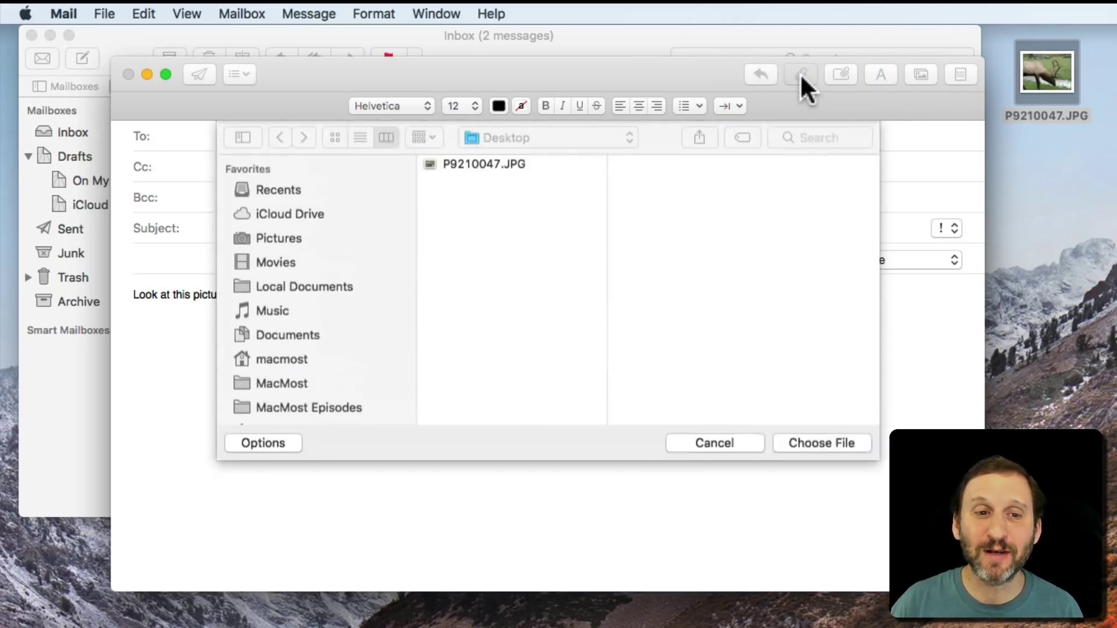
{"action": "left_click", "coordinate": [476, 161]}
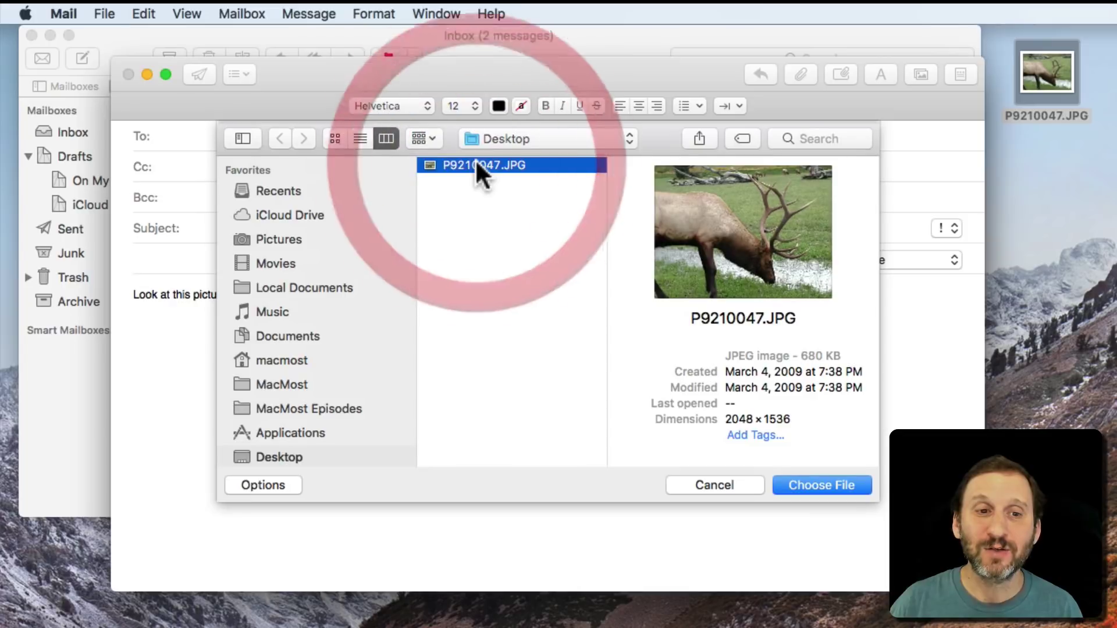
{"action": "left_click", "coordinate": [805, 479]}
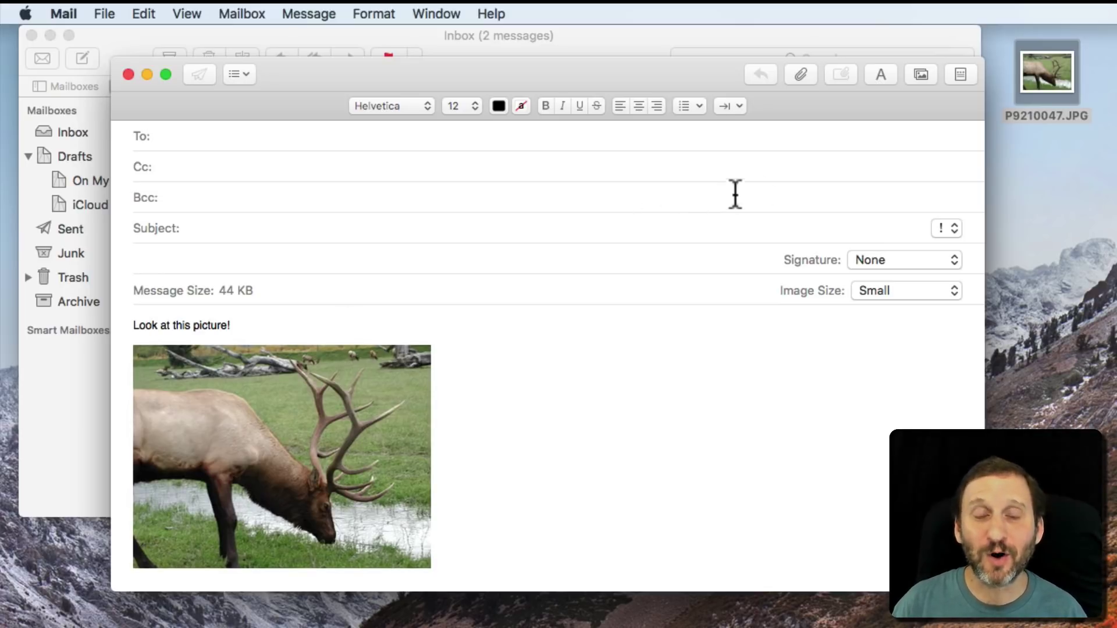
Step: Bring up the Photo Browser and expand the Photos library categories
{"action": "left_click", "coordinate": [925, 73]}
{"action": "mouse_move", "coordinate": [1105, 236]}
{"action": "left_mouse_down"}
{"action": "mouse_move", "coordinate": [690, 179]}
{"action": "mouse_move", "coordinate": [628, 136]}
{"action": "left_mouse_up"}
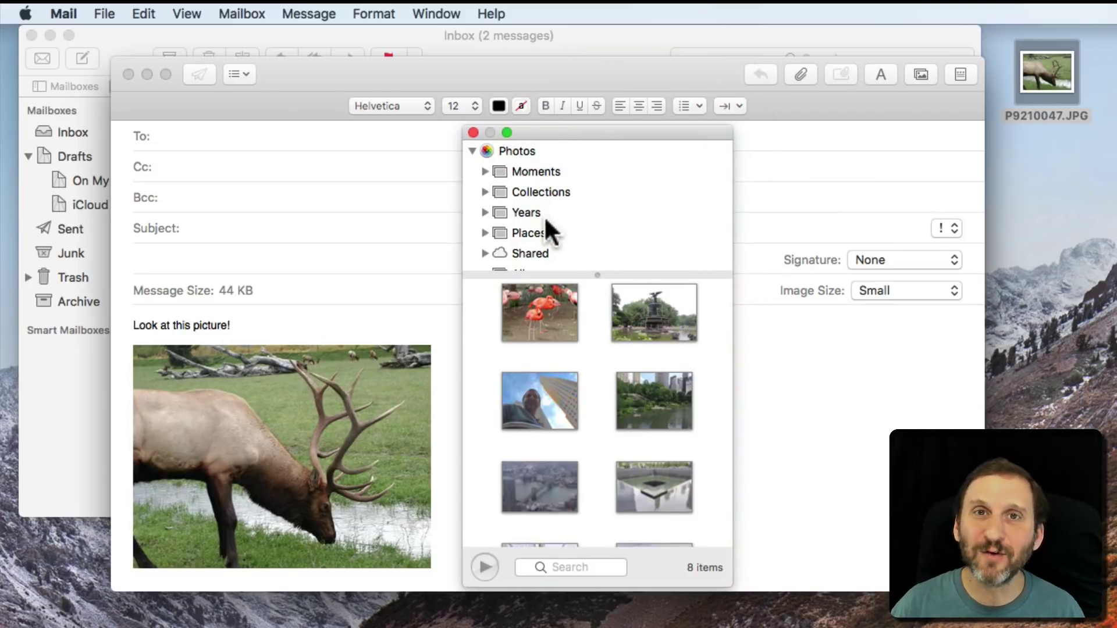
{"action": "left_click", "coordinate": [472, 151]}
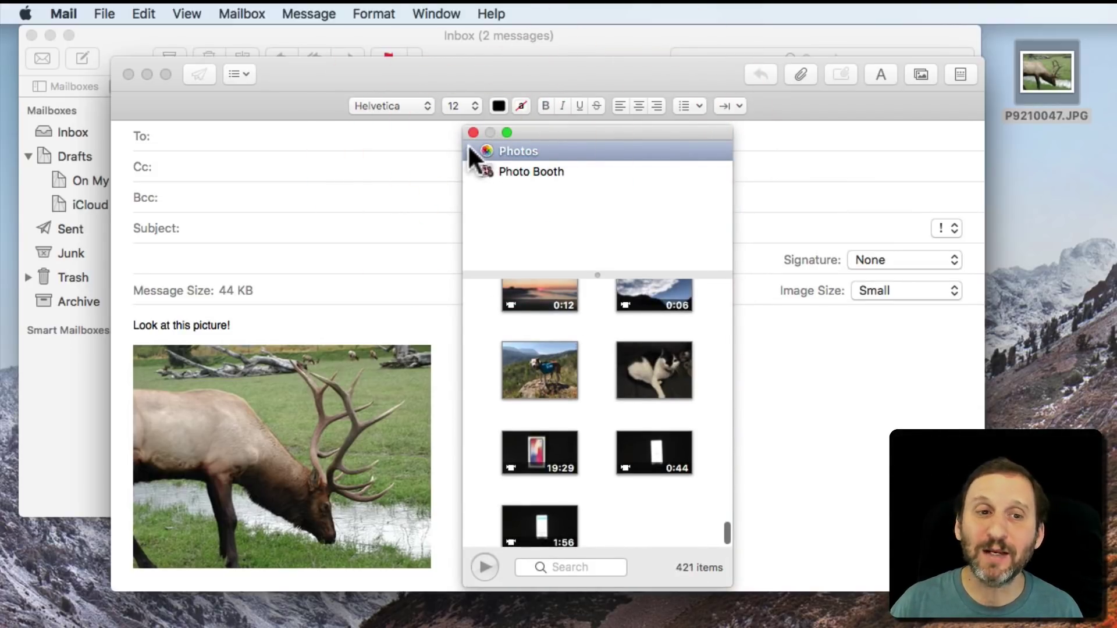
{"action": "left_click", "coordinate": [471, 150]}
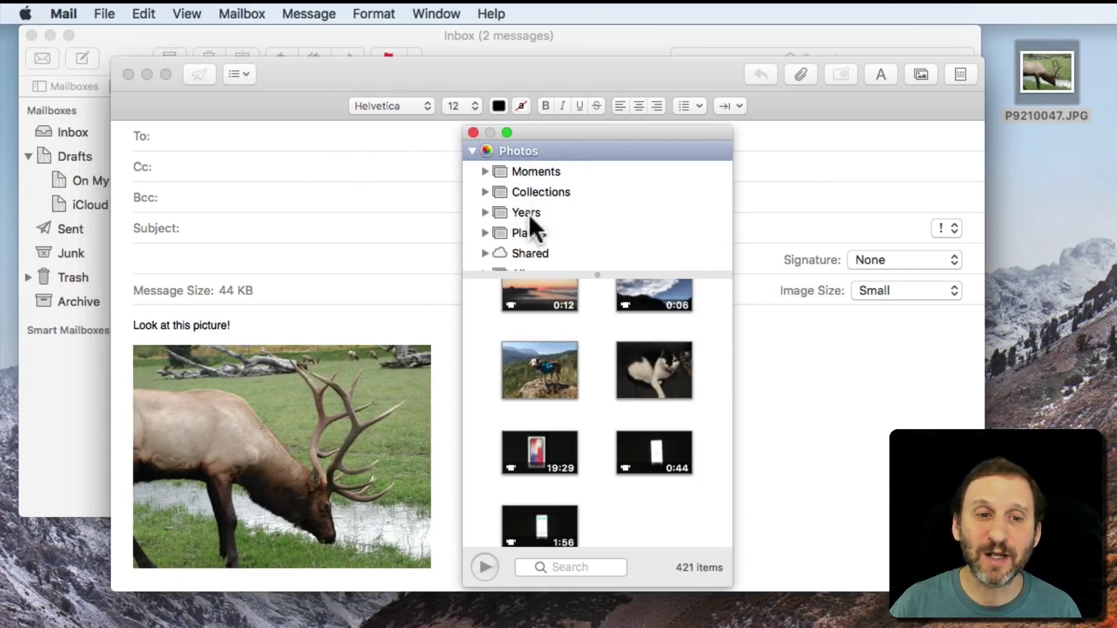
{"action": "scroll", "coordinate": [528, 214], "scroll_direction": "down", "scroll_amount": 2}
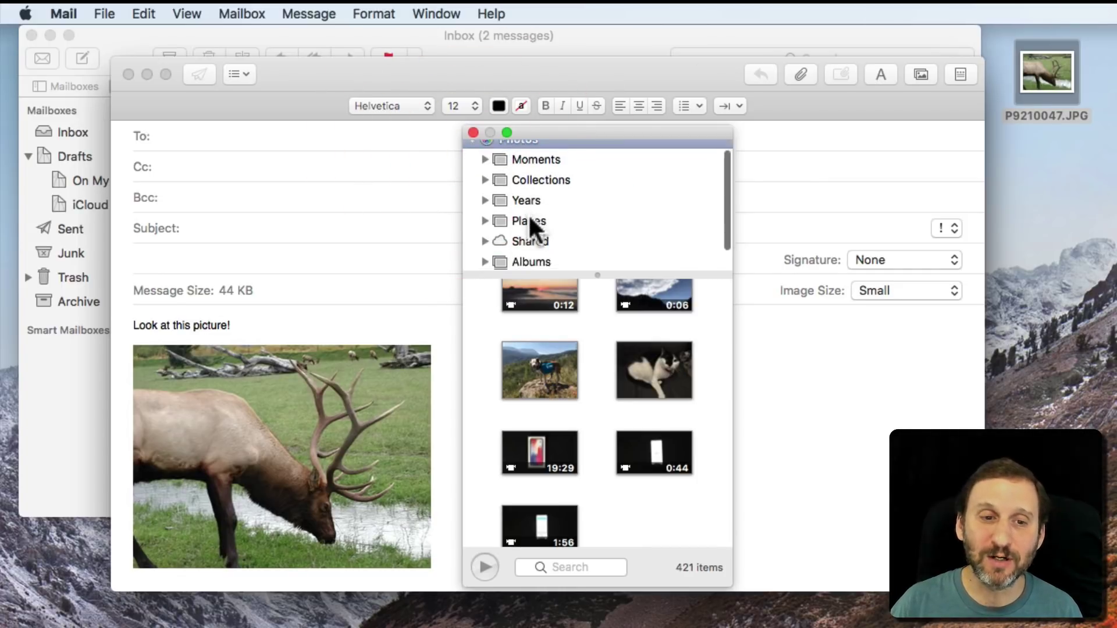
Step: Drag the dog photo into the message beside the elk, then dismiss the browser
{"action": "left_click", "coordinate": [514, 372]}
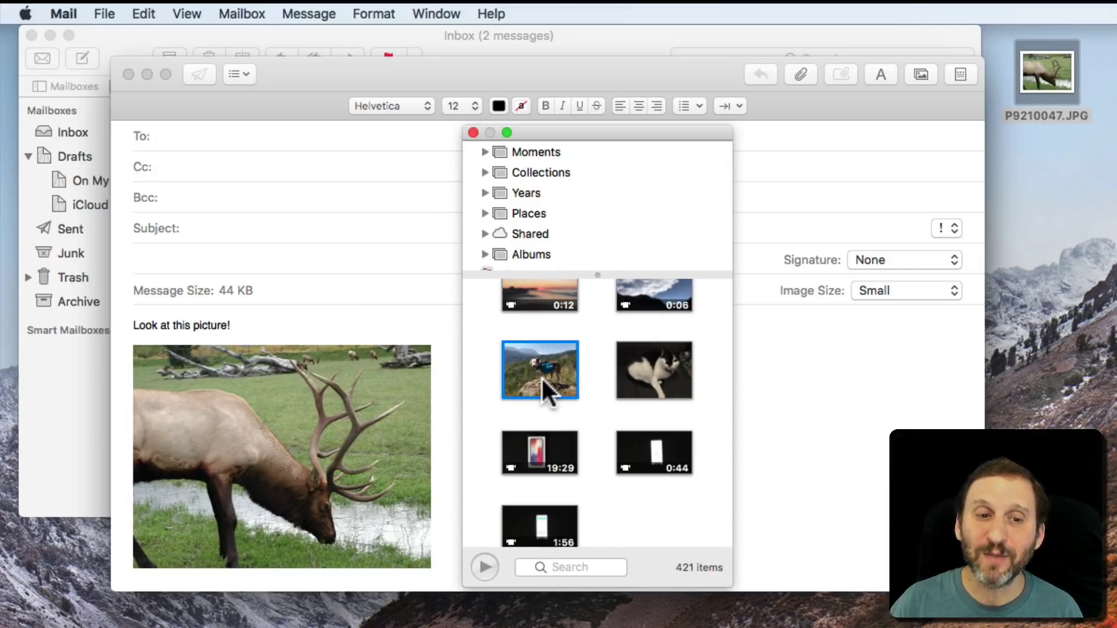
{"action": "left_click_drag", "start_coordinate": [542, 376], "coordinate": [812, 429]}
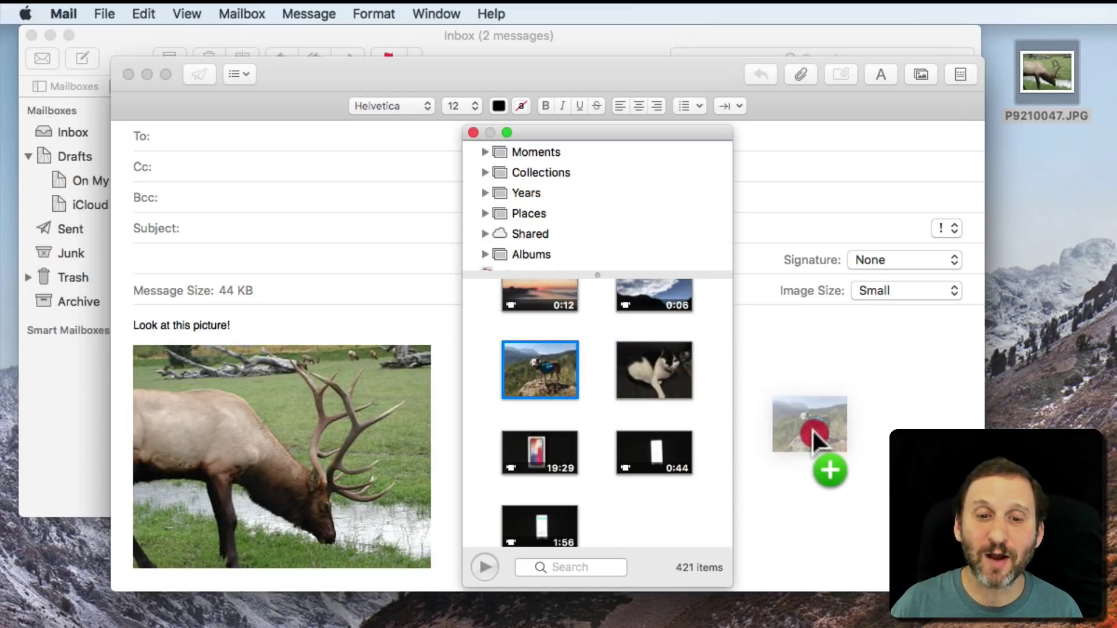
{"action": "left_click_drag", "start_coordinate": [812, 428], "coordinate": [781, 423]}
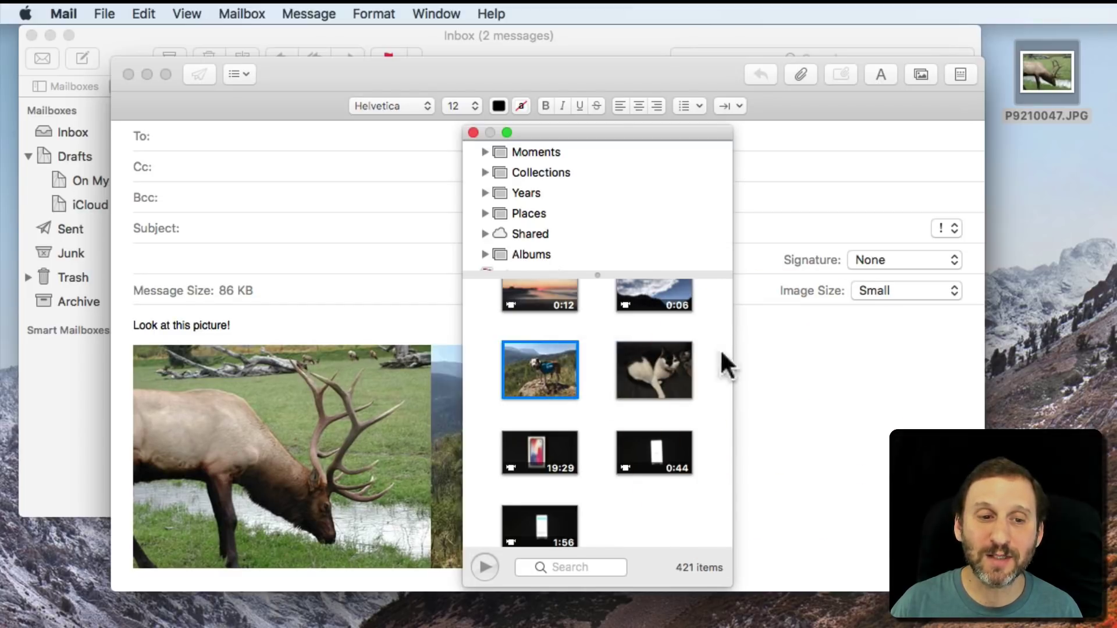
{"action": "left_click", "coordinate": [473, 133]}
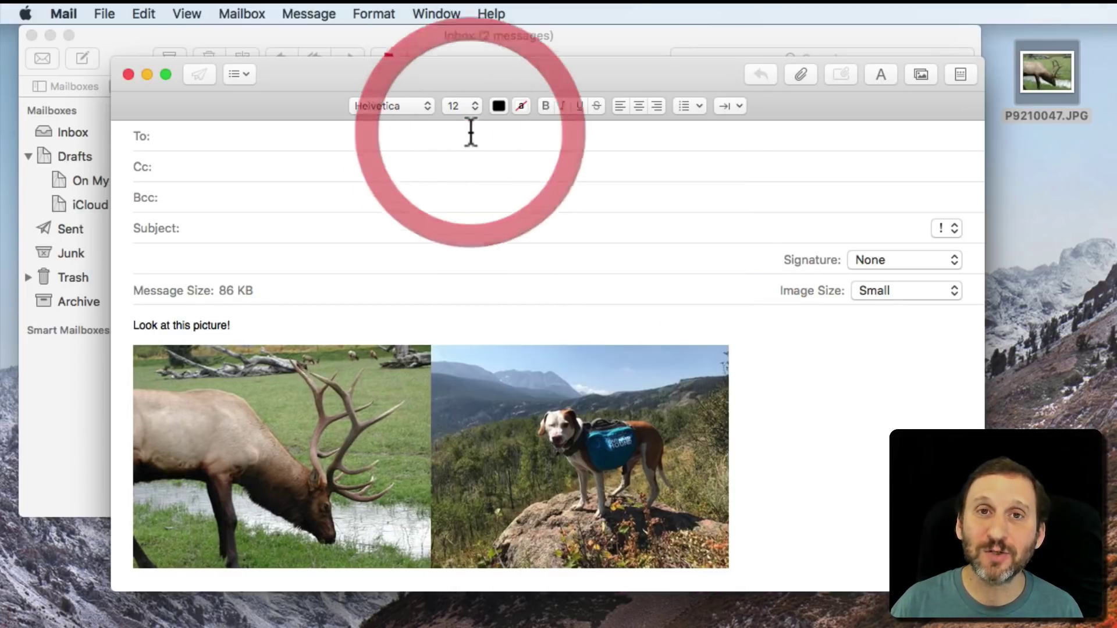
{"action": "mouse_move", "coordinate": [581, 456]}
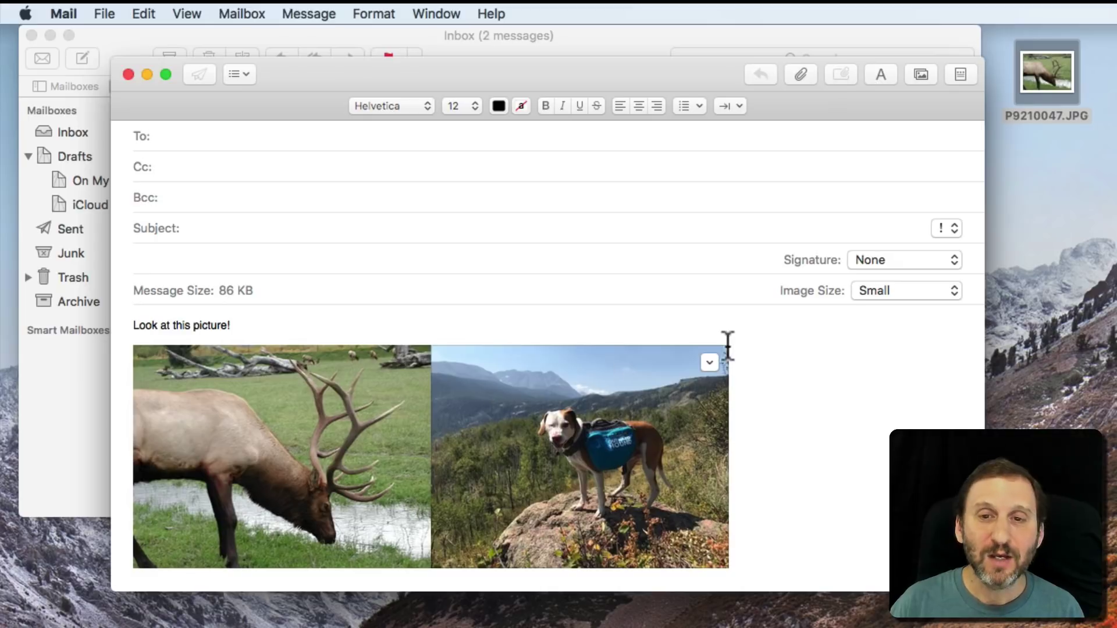
Step: Delete the dog photo from the message and select the elk photo
{"action": "left_click", "coordinate": [765, 495]}
{"action": "key", "text": "BackSpace"}
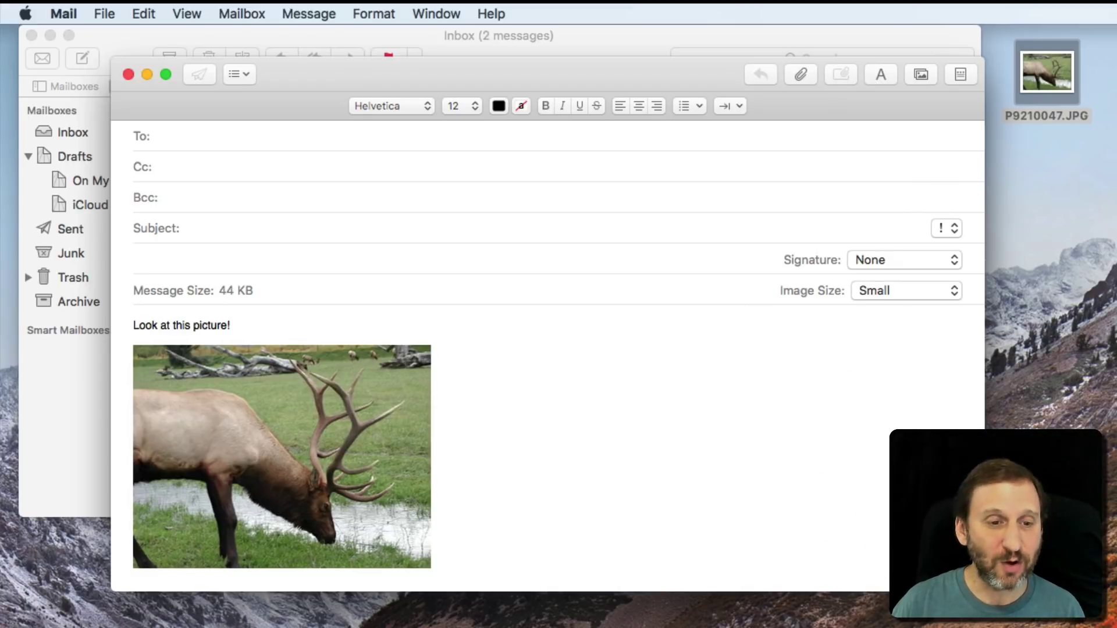
{"action": "left_click", "coordinate": [375, 425]}
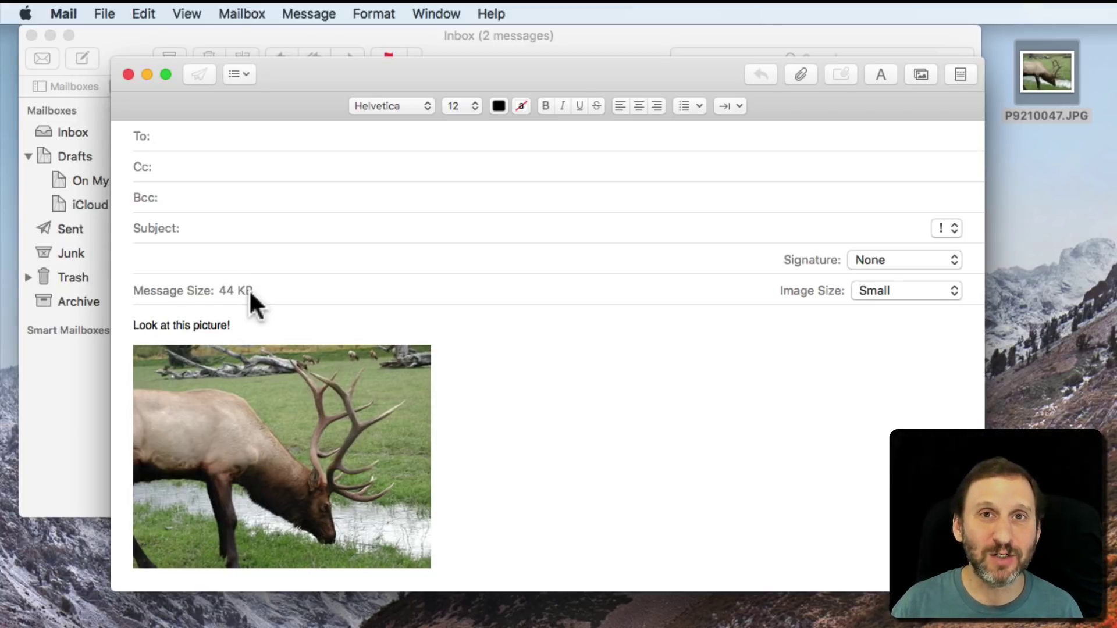
Step: Try the elk photo at Medium, Large and Actual Size via the Image Size pop-up
{"action": "left_click", "coordinate": [892, 293]}
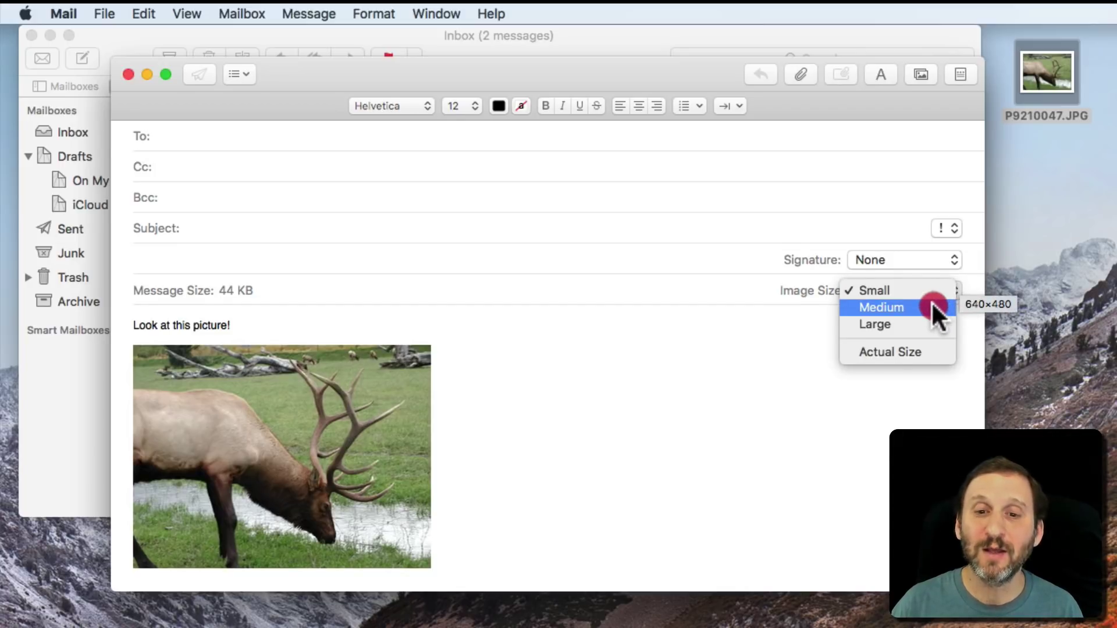
{"action": "left_click", "coordinate": [901, 311]}
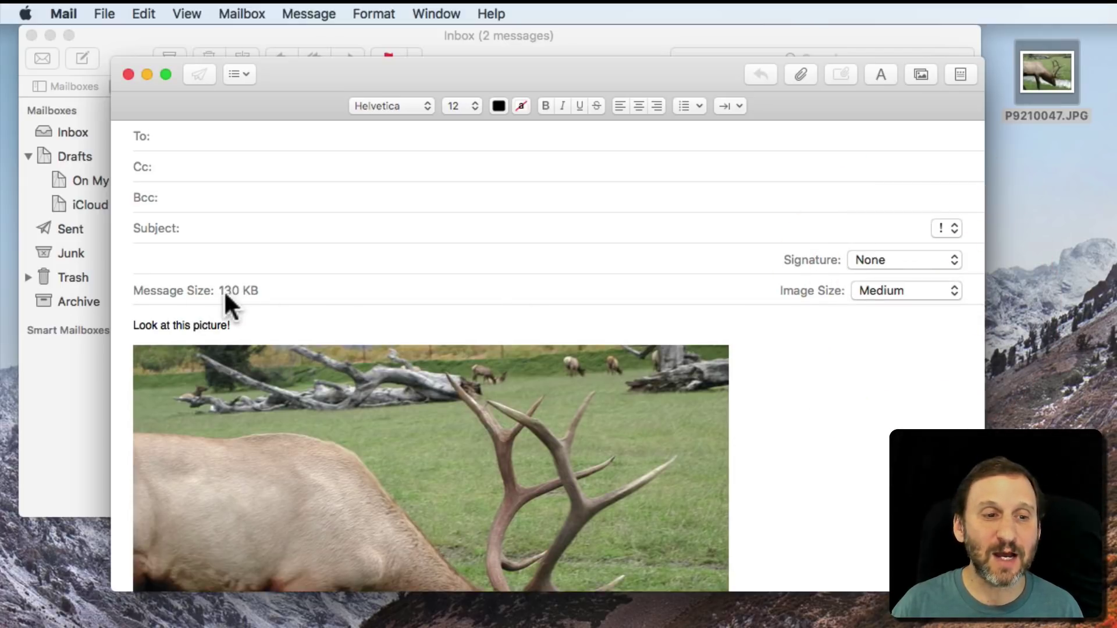
{"action": "mouse_move", "coordinate": [431, 468]}
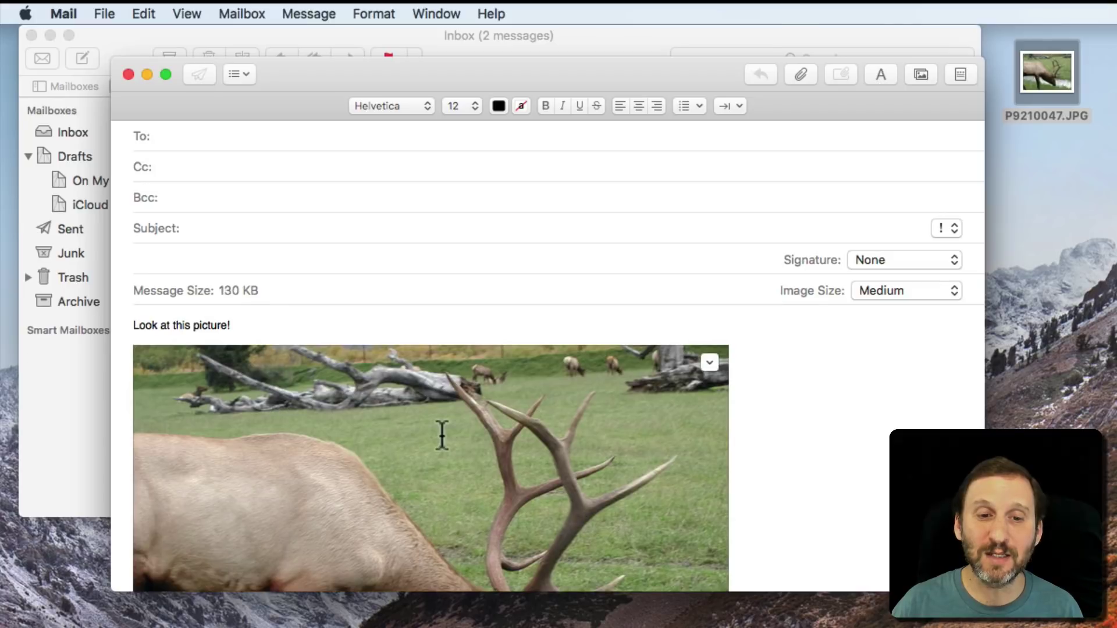
{"action": "scroll", "coordinate": [481, 493], "scroll_direction": "down", "scroll_amount": 5}
{"action": "scroll", "coordinate": [479, 506], "scroll_direction": "up", "scroll_amount": 4}
{"action": "scroll", "coordinate": [480, 490], "scroll_direction": "up", "scroll_amount": 1}
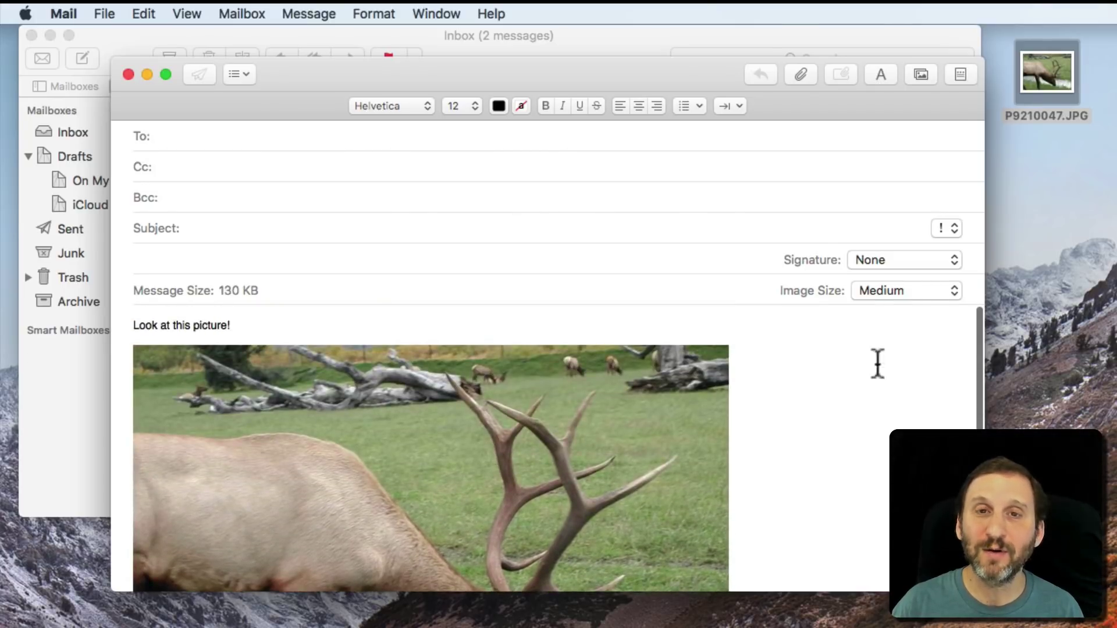
{"action": "left_click", "coordinate": [886, 296]}
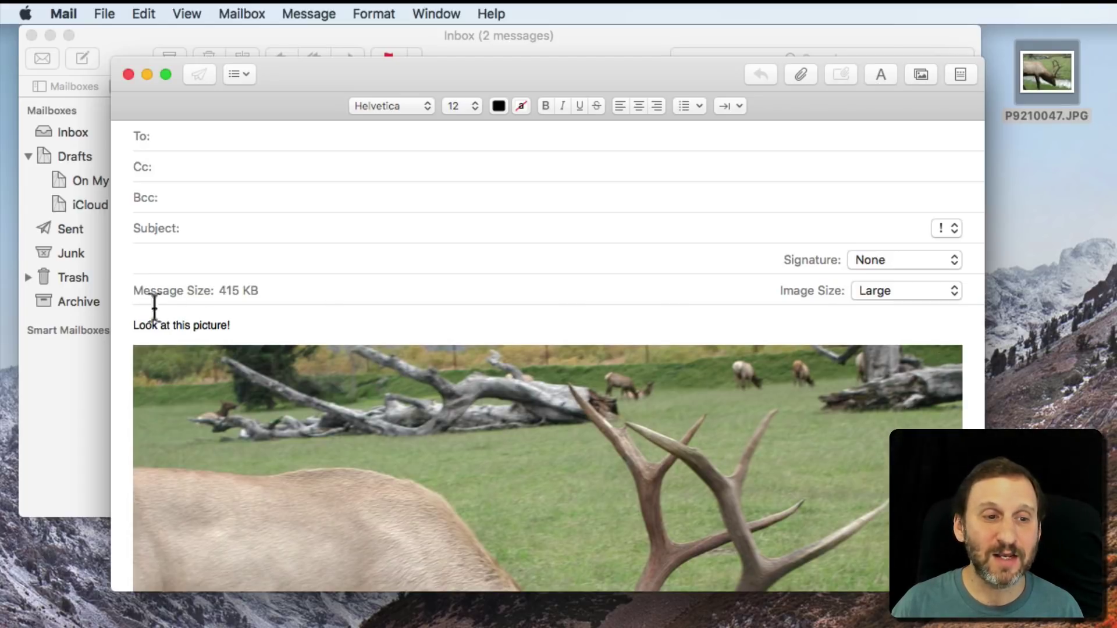
{"action": "left_click", "coordinate": [881, 292]}
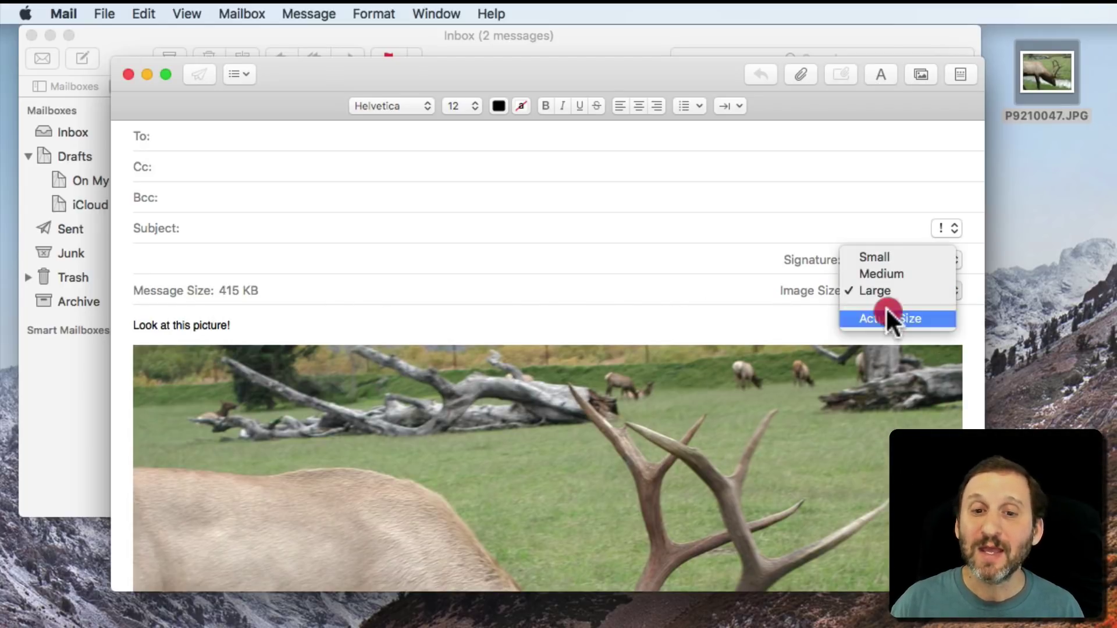
{"action": "left_click", "coordinate": [886, 312]}
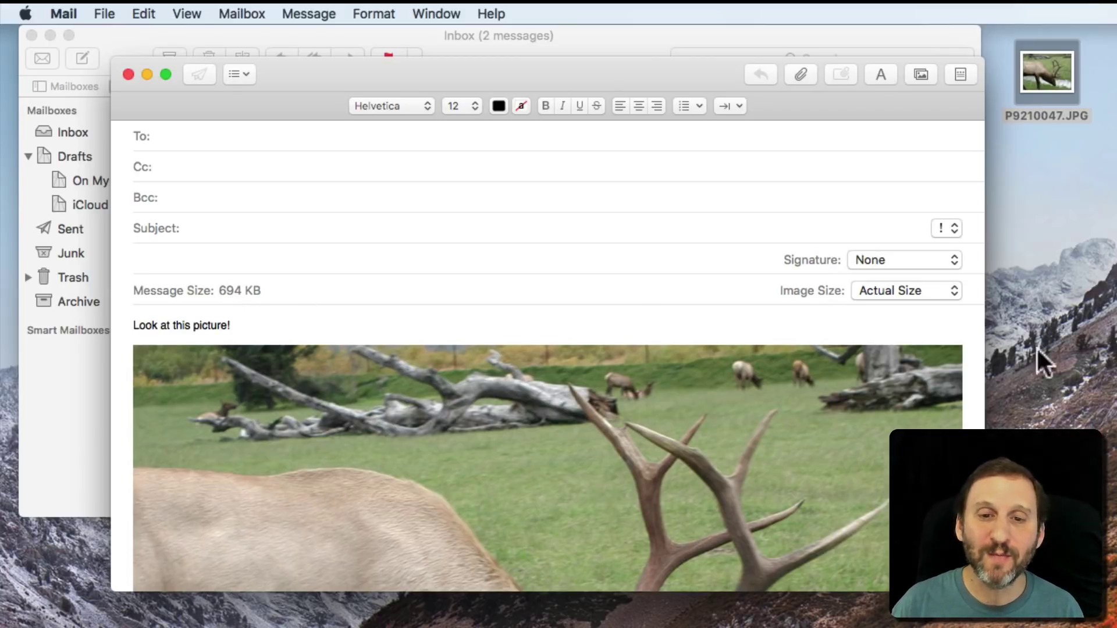
Step: Try Large and Medium again, then settle on Small so the message drops to 44 KB
{"action": "left_click", "coordinate": [906, 290]}
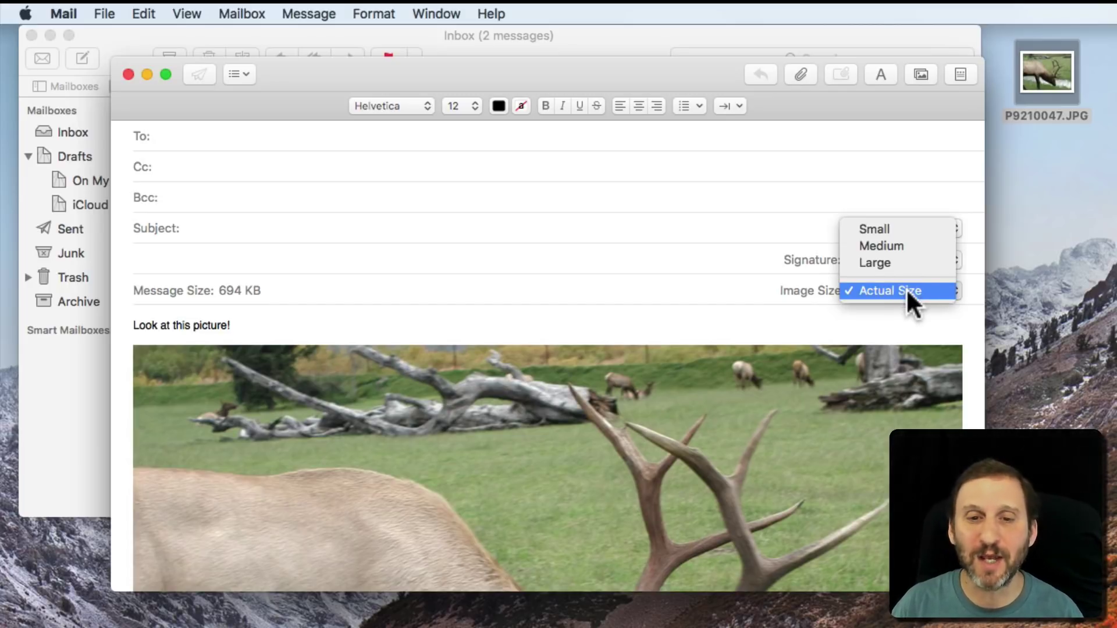
{"action": "left_click", "coordinate": [900, 259]}
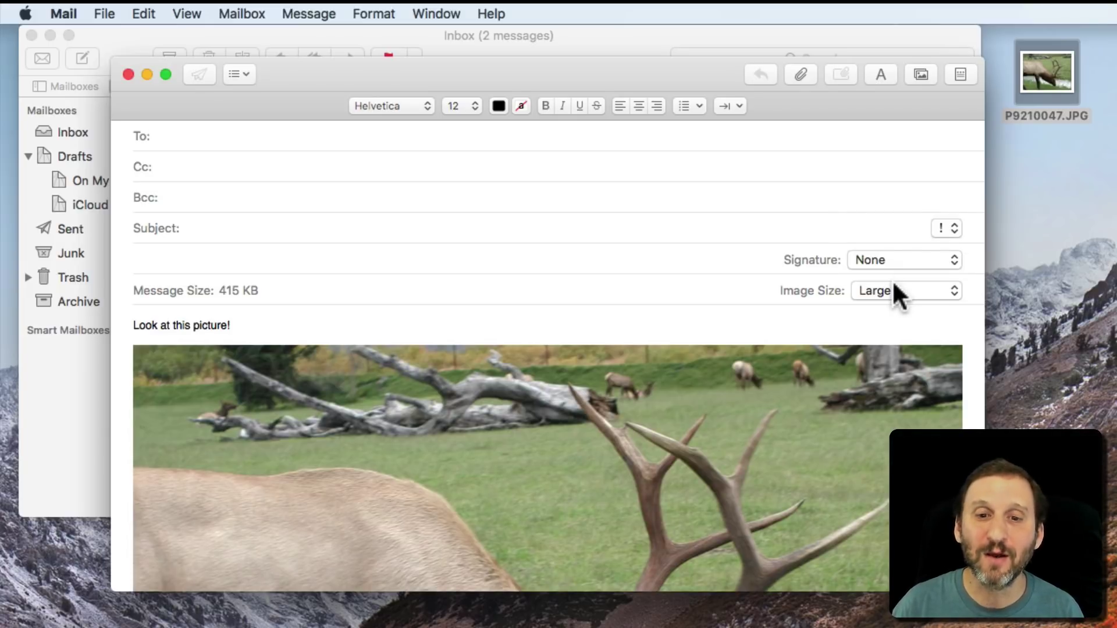
{"action": "left_click", "coordinate": [893, 283]}
{"action": "left_click", "coordinate": [892, 276]}
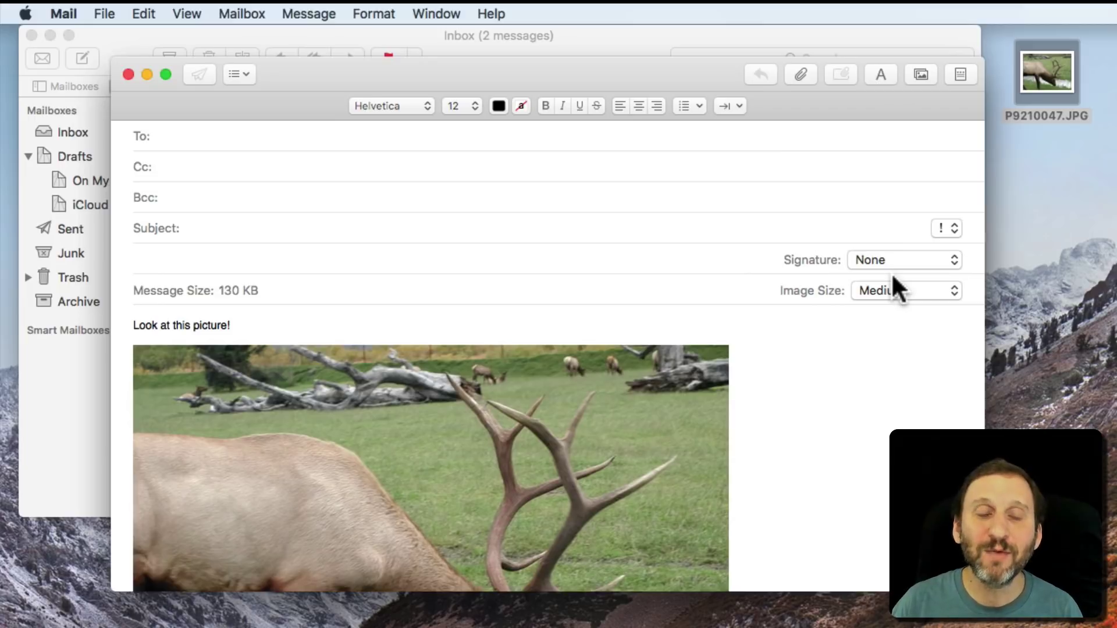
{"action": "left_click", "coordinate": [893, 277]}
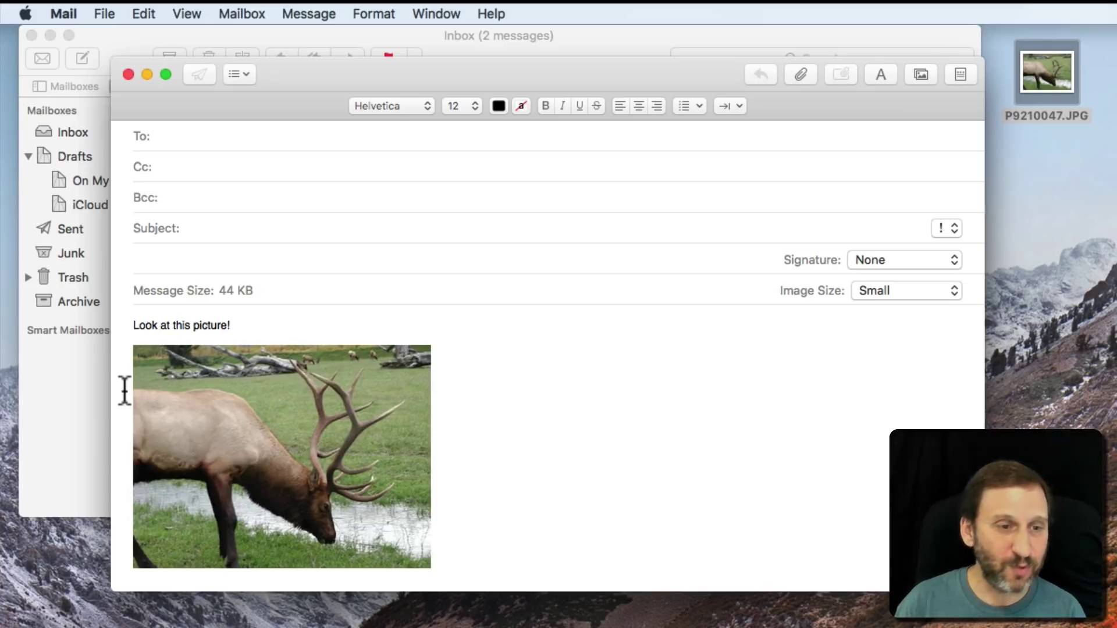
Step: Add a blank line after 'Look at this picture!' and remove stray text below the photo
{"action": "left_click", "coordinate": [298, 317]}
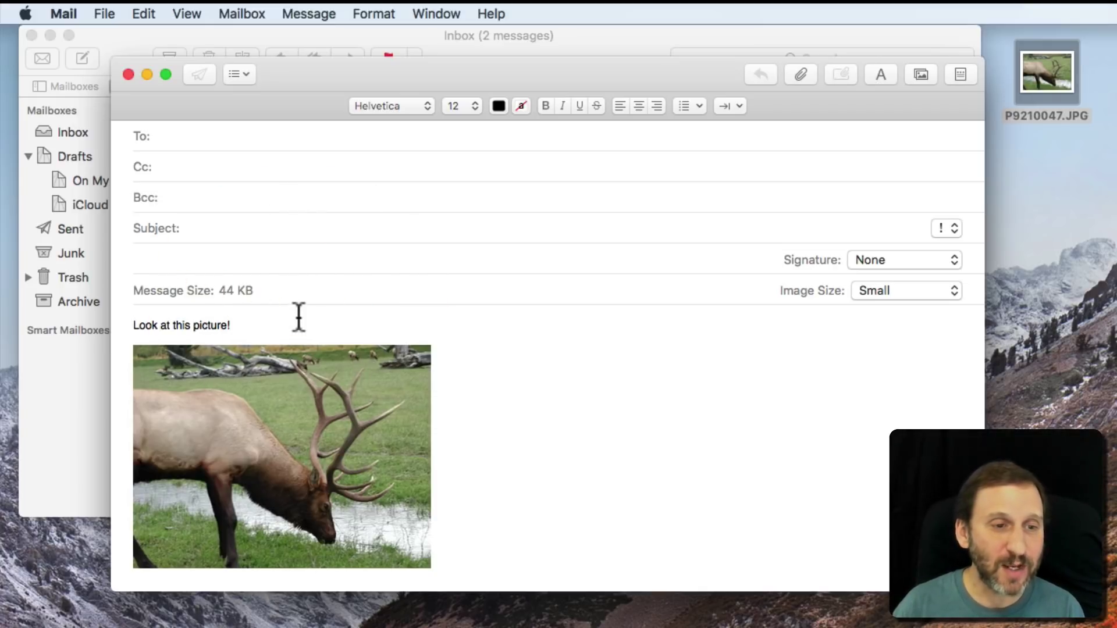
{"action": "left_click", "coordinate": [263, 328]}
{"action": "key", "text": "Return"}
{"action": "key", "text": "Return"}
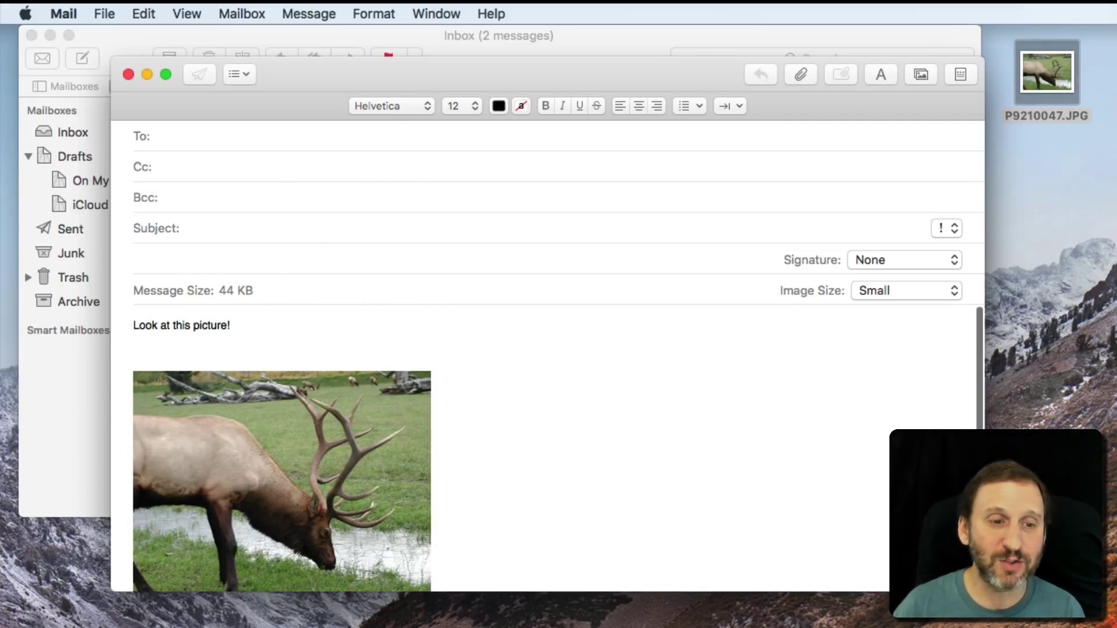
{"action": "left_click", "coordinate": [504, 507]}
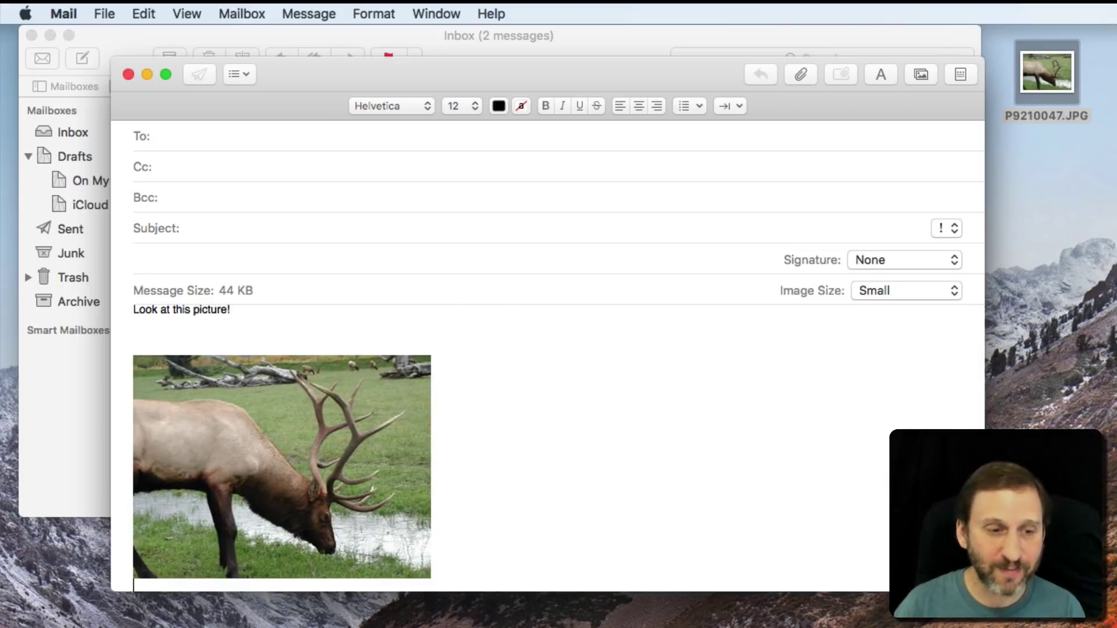
{"action": "type", "text": "fdgdfg"}
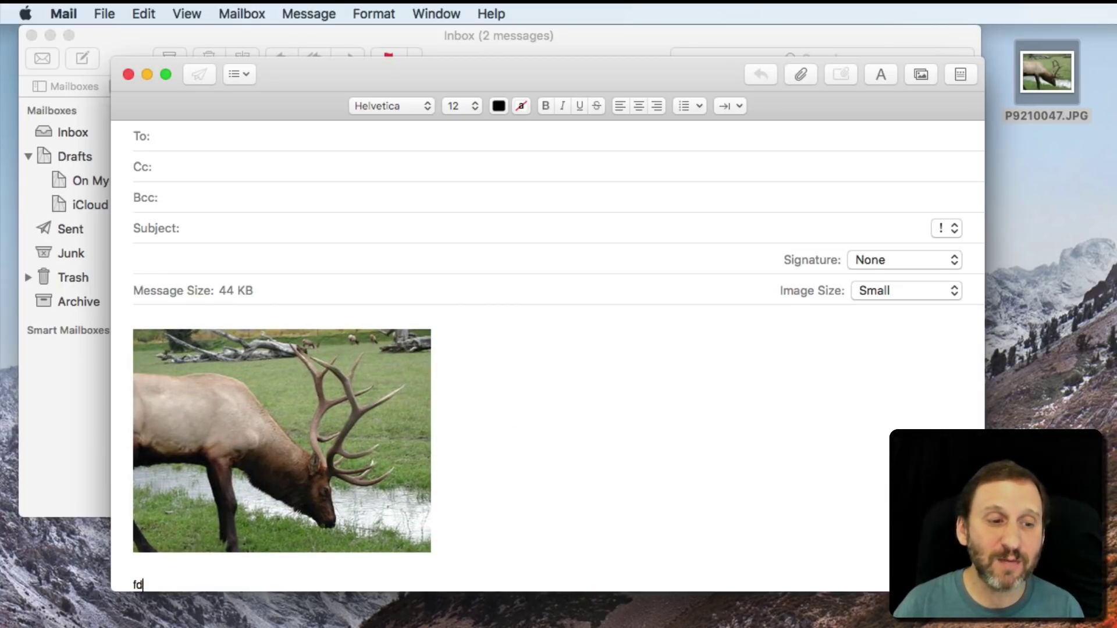
{"action": "key", "text": "BackSpace"}
{"action": "key", "text": "BackSpace"}
Step: Delete the elk photo and immediately undo to bring it back
{"action": "left_click", "coordinate": [320, 410]}
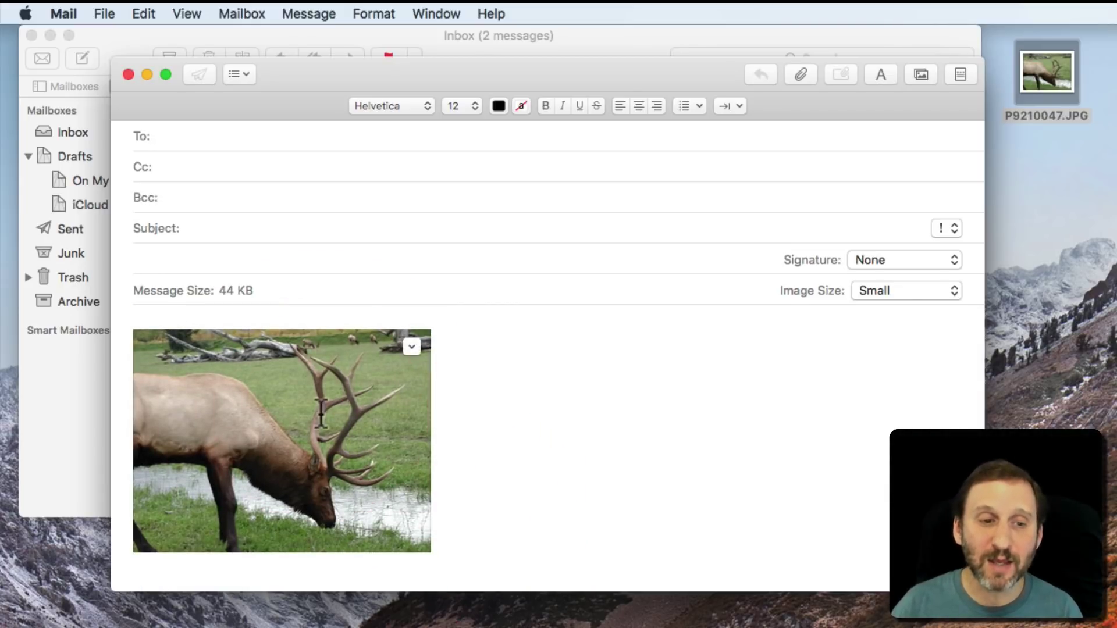
{"action": "key", "text": "BackSpace"}
{"action": "type", "text": "Look at this picture!"}
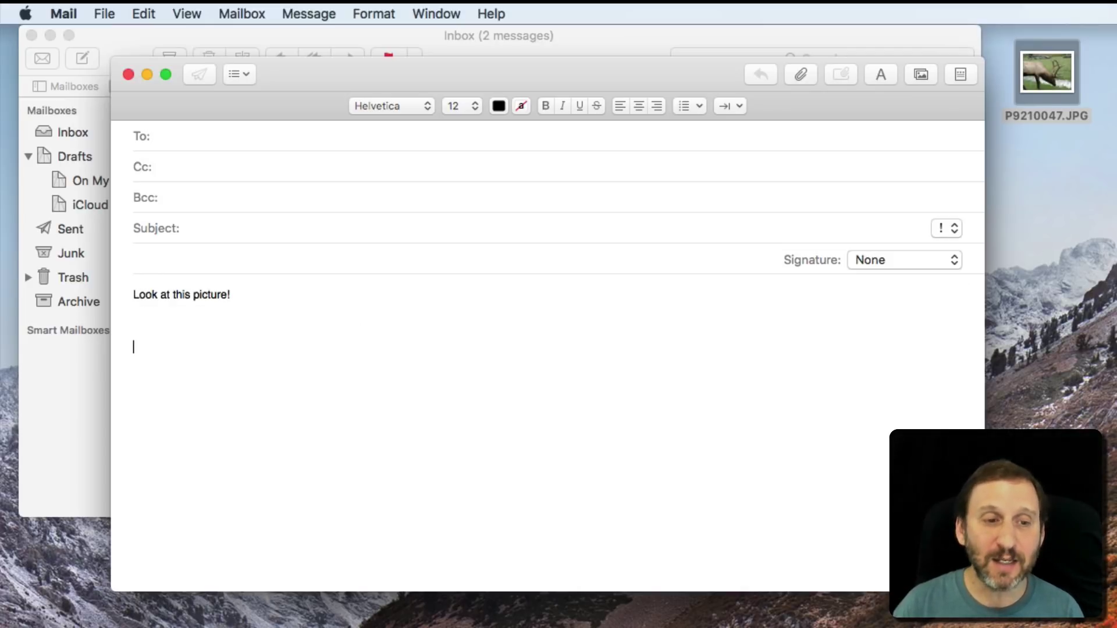
{"action": "key", "text": "super+z"}
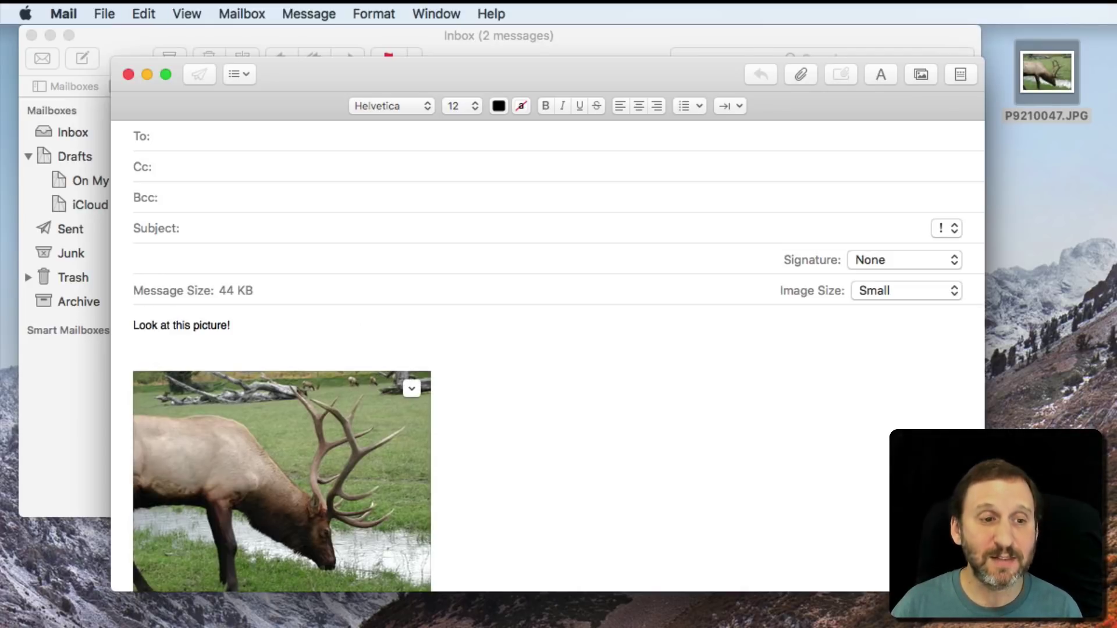
Step: Use Markup to draw a black circle around the elk's antlers and finish with Done
{"action": "left_click", "coordinate": [410, 386]}
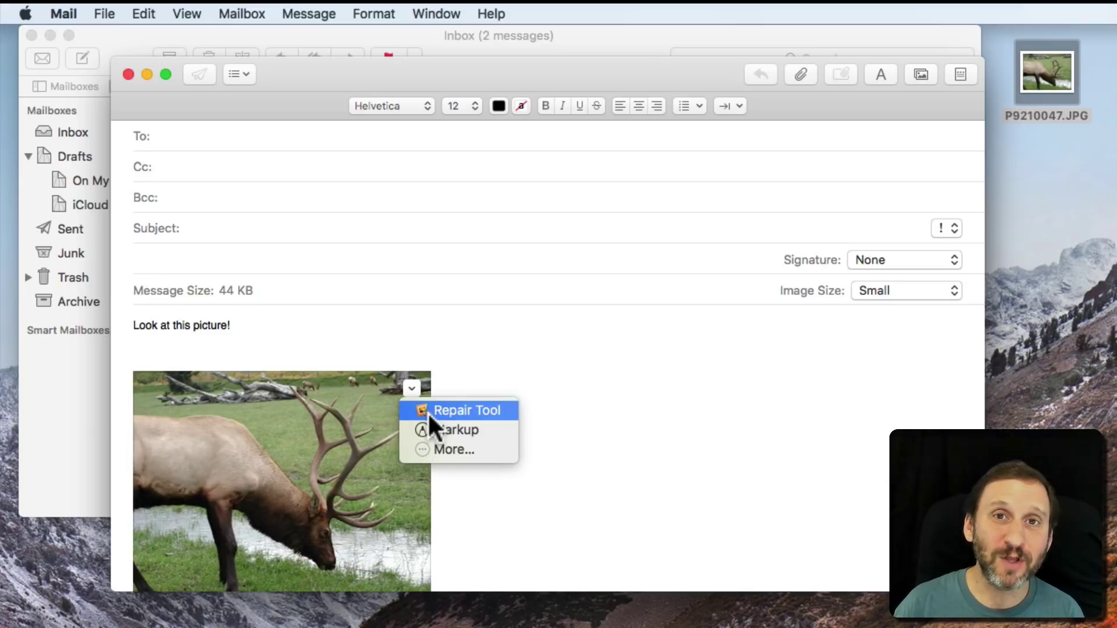
{"action": "left_click", "coordinate": [455, 430]}
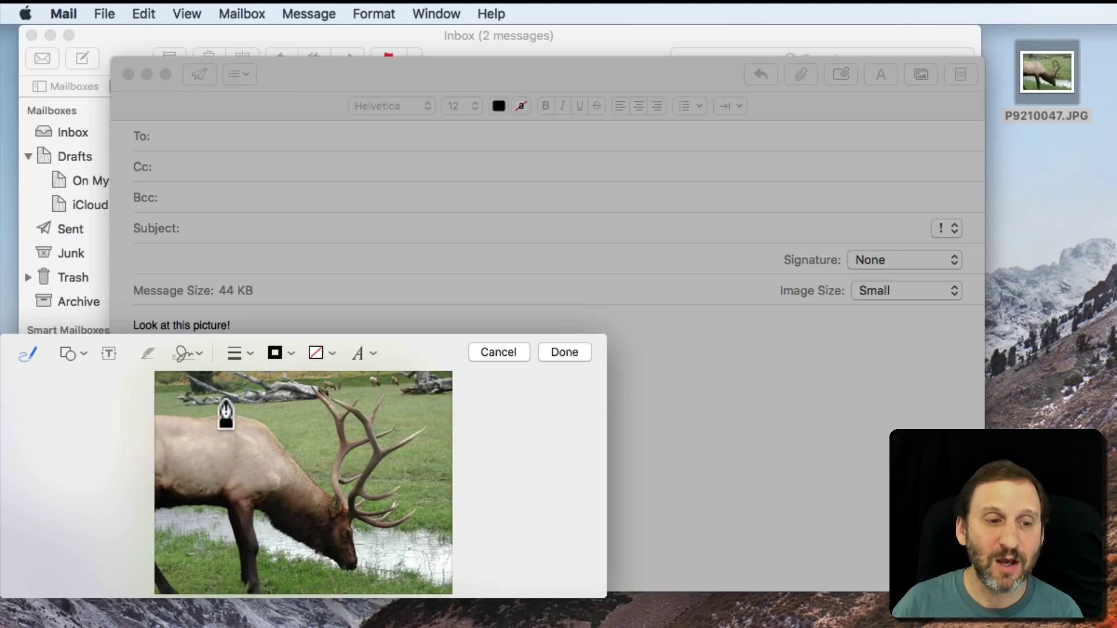
{"action": "left_click_drag", "start_coordinate": [356, 407], "coordinate": [367, 401]}
{"action": "left_click", "coordinate": [566, 354]}
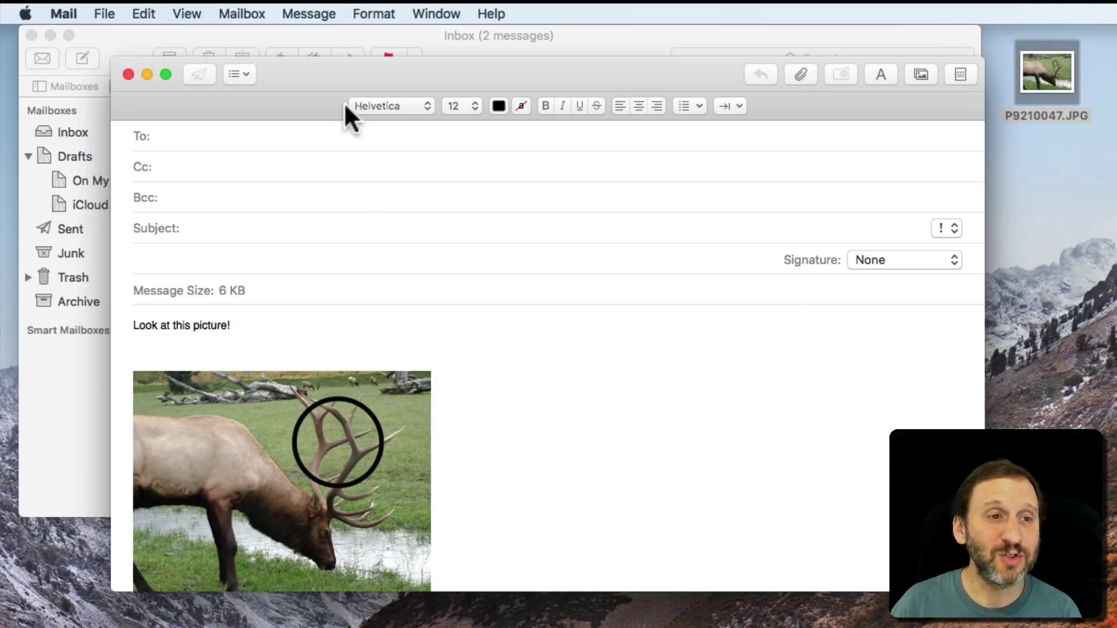
Step: Uncheck Always Insert Attachments at End of Message in Edit > Attachments
{"action": "left_click", "coordinate": [141, 8]}
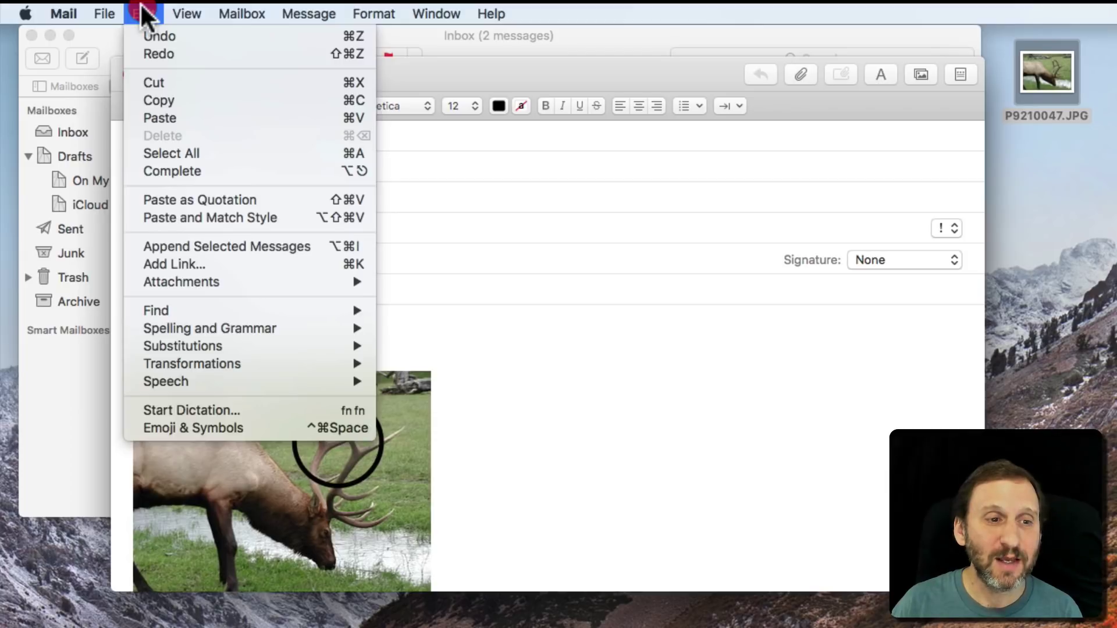
{"action": "left_click_drag", "start_coordinate": [142, 9], "coordinate": [479, 318]}
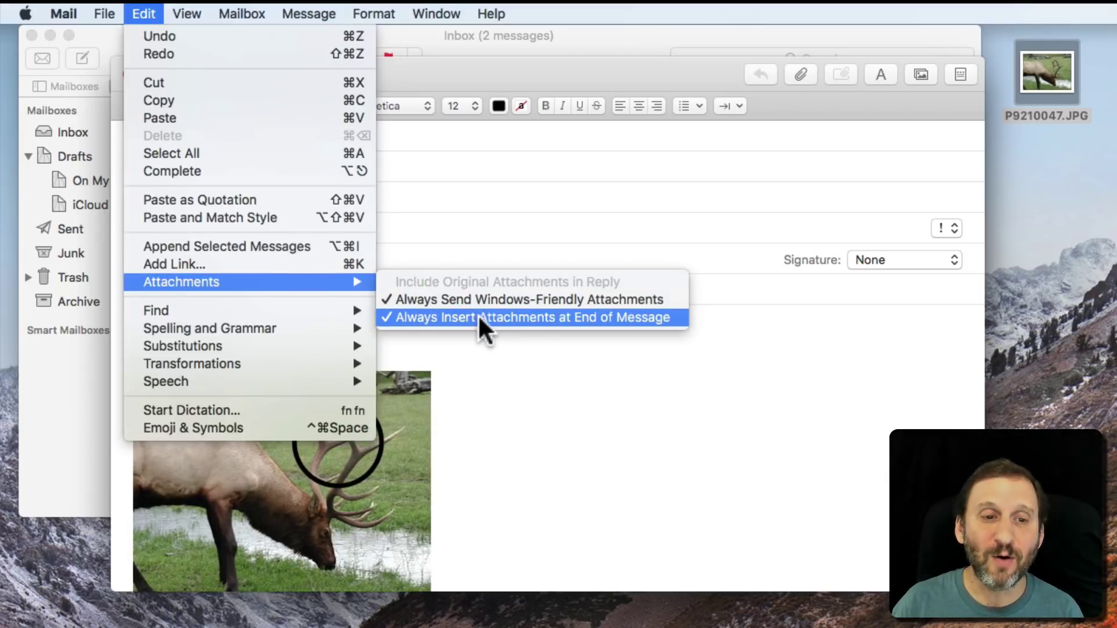
{"action": "left_click", "coordinate": [535, 318]}
Step: Revisit Edit > Attachments to toggle Send Windows-Friendly Attachments
{"action": "mouse_move", "coordinate": [154, 24]}
{"action": "left_mouse_down"}
{"action": "mouse_move", "coordinate": [403, 319]}
{"action": "mouse_move", "coordinate": [507, 299]}
{"action": "mouse_move", "coordinate": [626, 299]}
{"action": "left_mouse_up"}
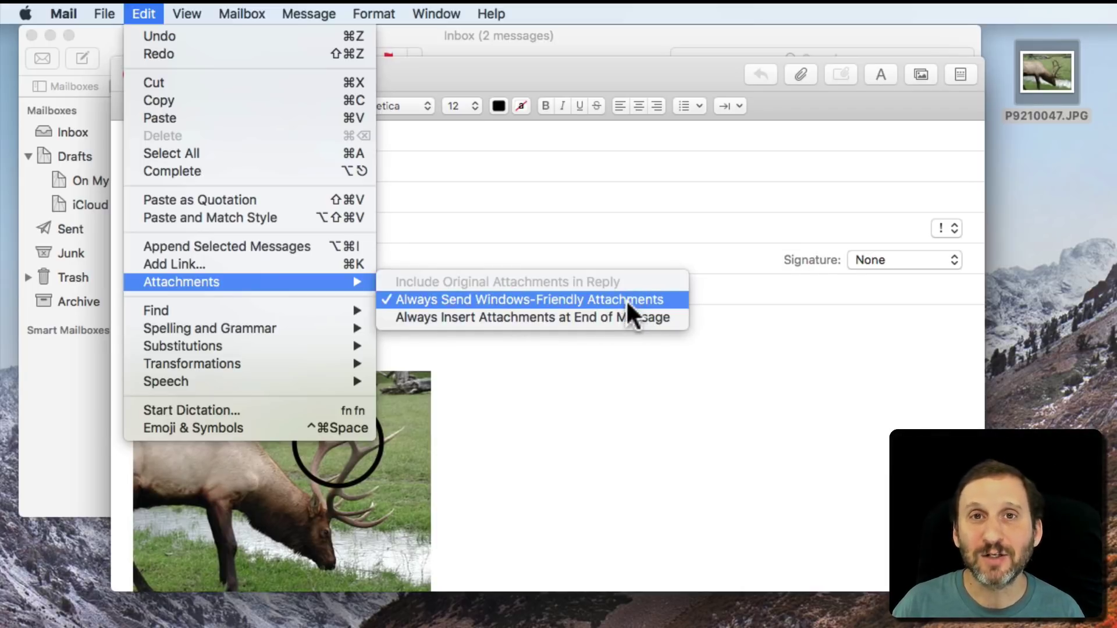
{"action": "left_click_drag", "start_coordinate": [626, 299], "coordinate": [626, 300]}
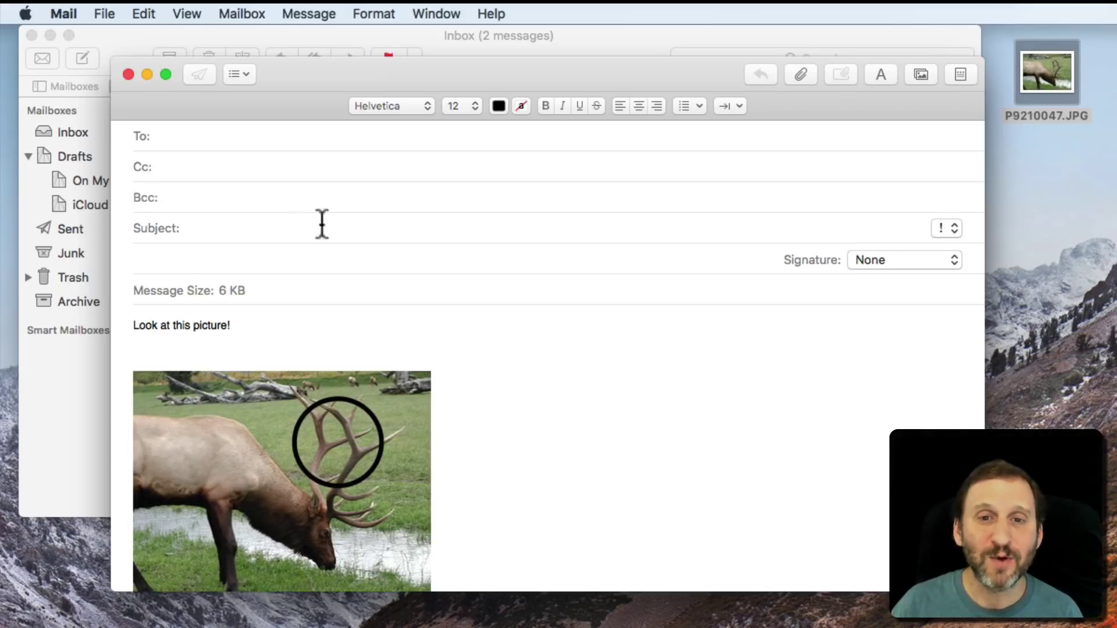
{"action": "left_click", "coordinate": [804, 73]}
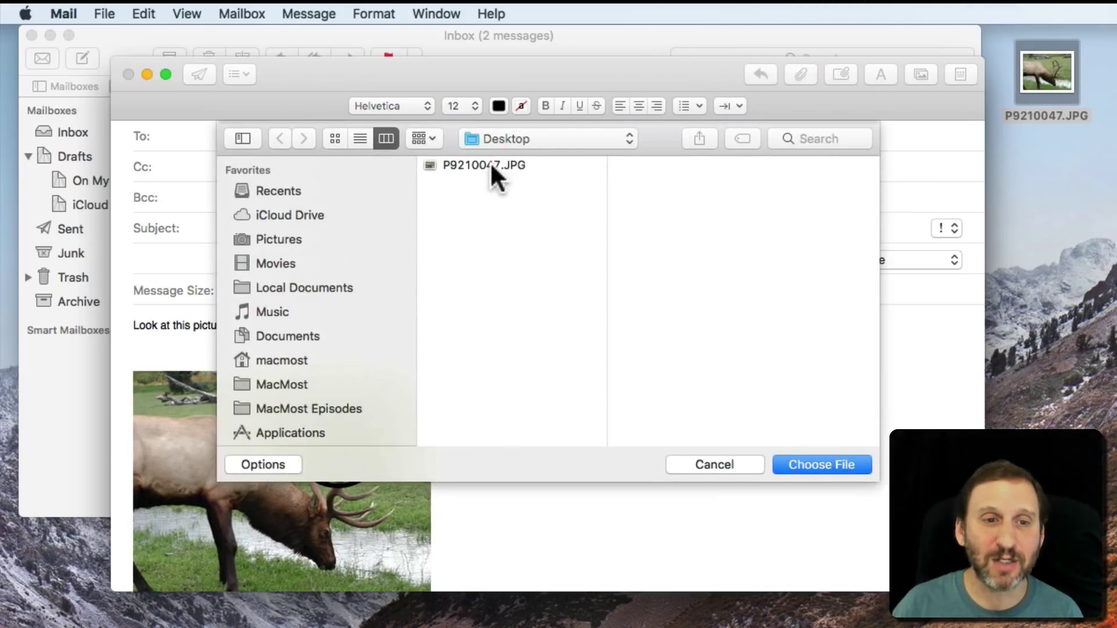
{"action": "left_click", "coordinate": [259, 465]}
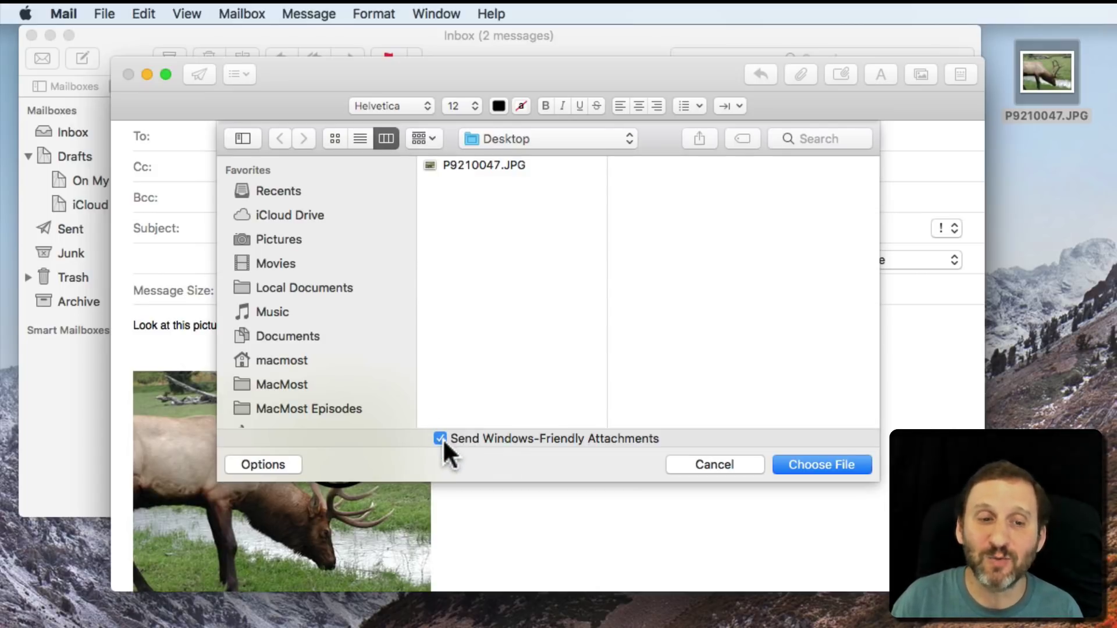
{"action": "left_click", "coordinate": [723, 465]}
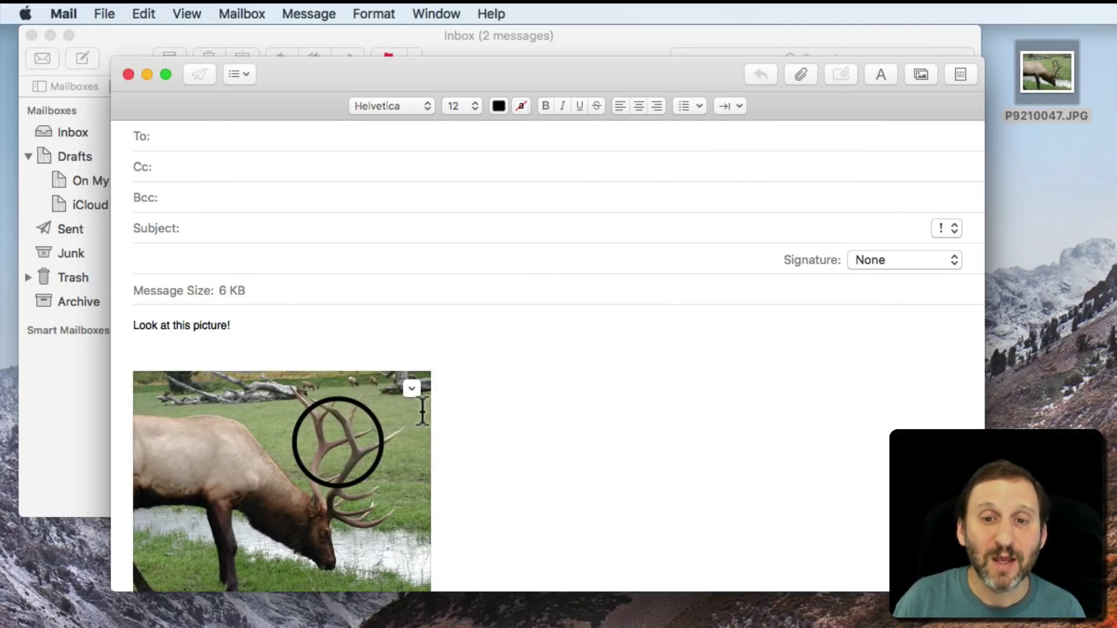